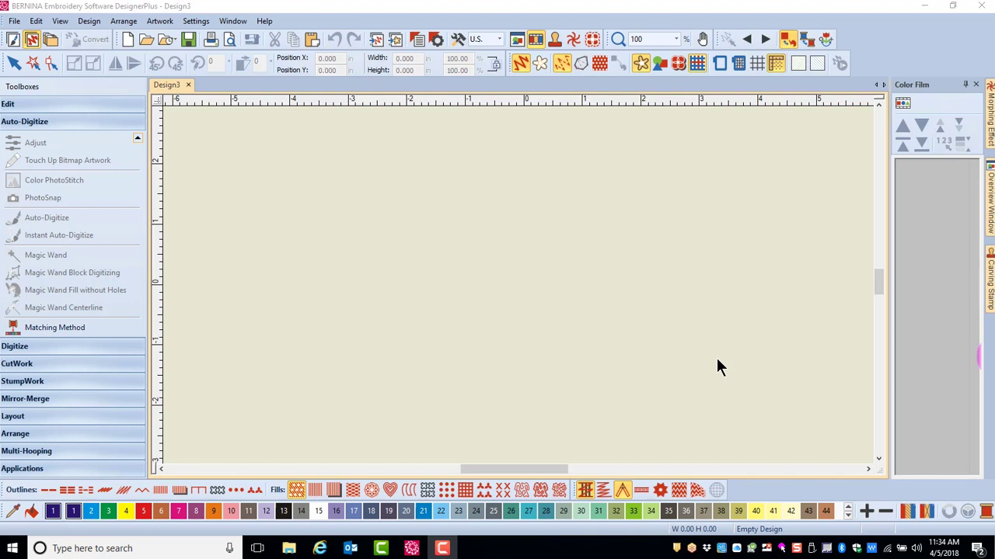
- Insert the A_East_002.jpg peony image from the Artwork folder into Design3
{"action": "left_click", "coordinate": [396, 44]}
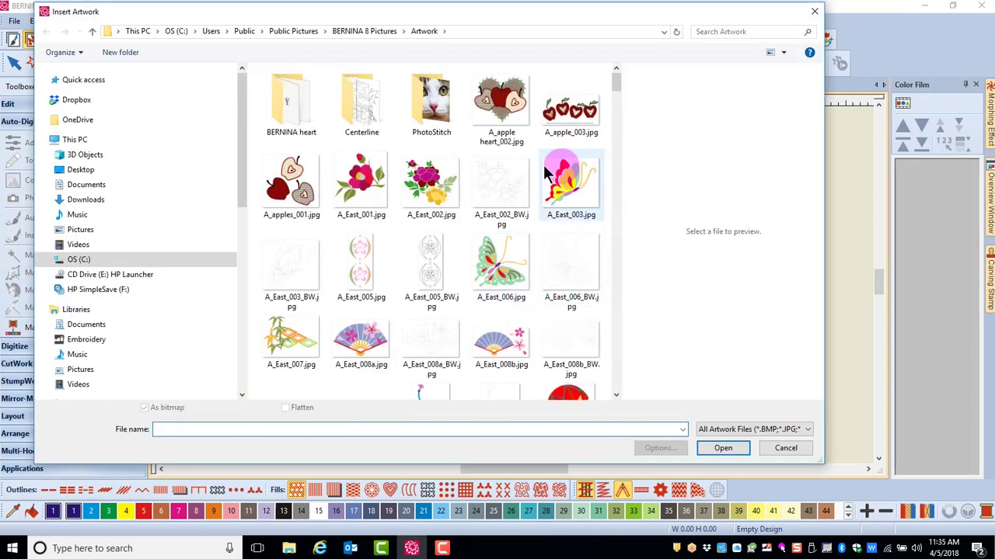
{"action": "left_click", "coordinate": [409, 194]}
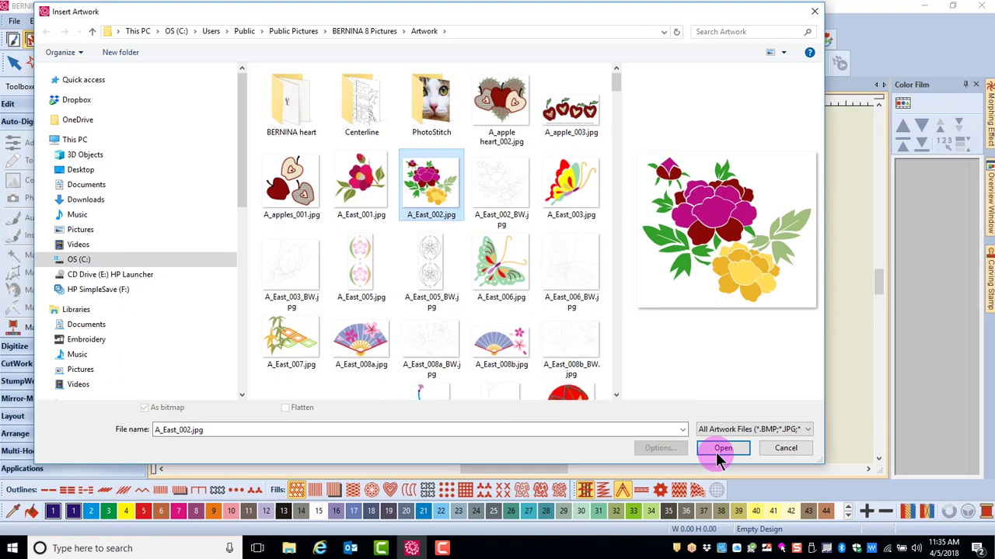
{"action": "left_click", "coordinate": [718, 450]}
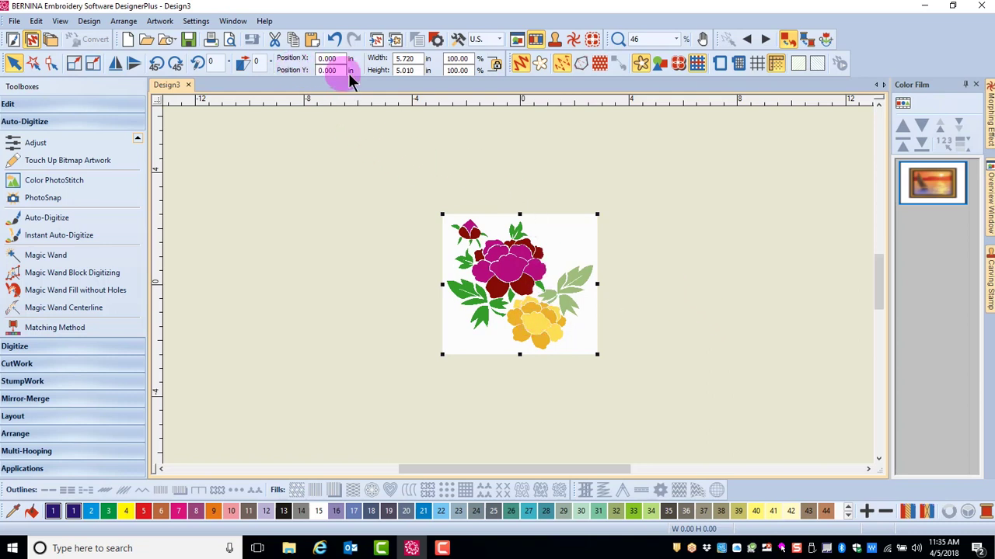
- Scale the flower artwork down to about 99.2%, making it 5.675 by 4.970 in
{"action": "left_click", "coordinate": [457, 60]}
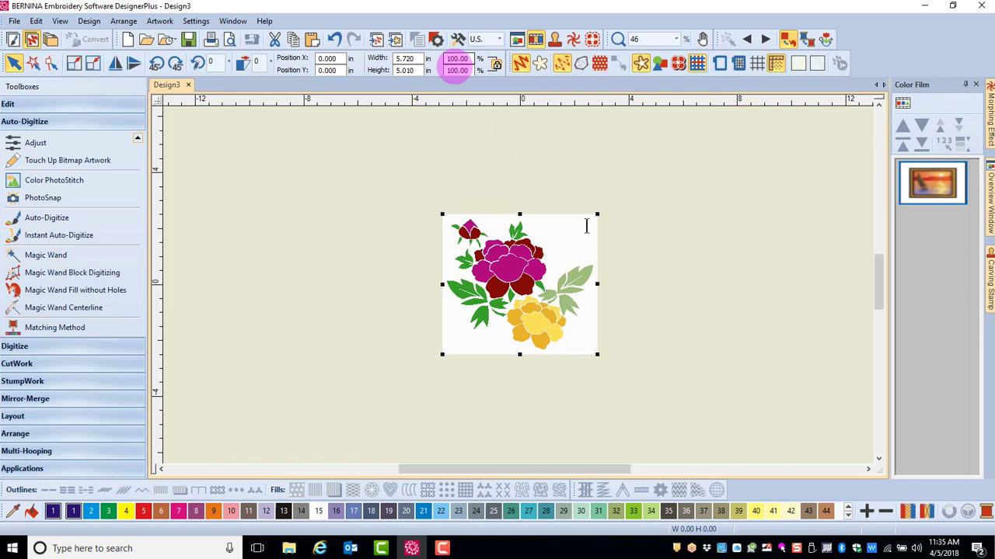
{"action": "mouse_move", "coordinate": [597, 215]}
{"action": "left_mouse_down"}
{"action": "mouse_move", "coordinate": [613, 204]}
{"action": "mouse_move", "coordinate": [596, 214]}
{"action": "left_mouse_up"}
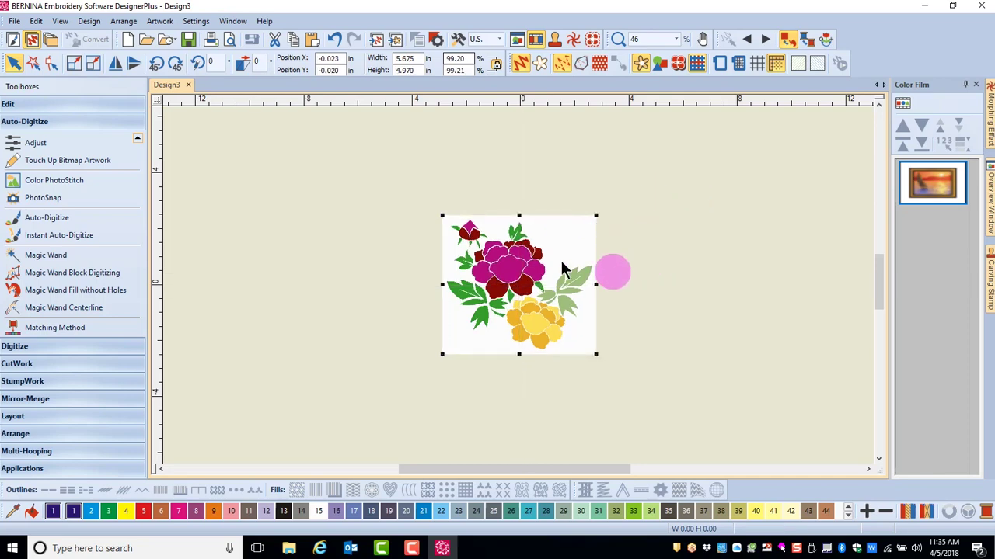
- Start Auto-Digitize, reduce the artwork to 19 colours, and locate the dark red swatch
{"action": "left_click", "coordinate": [48, 221]}
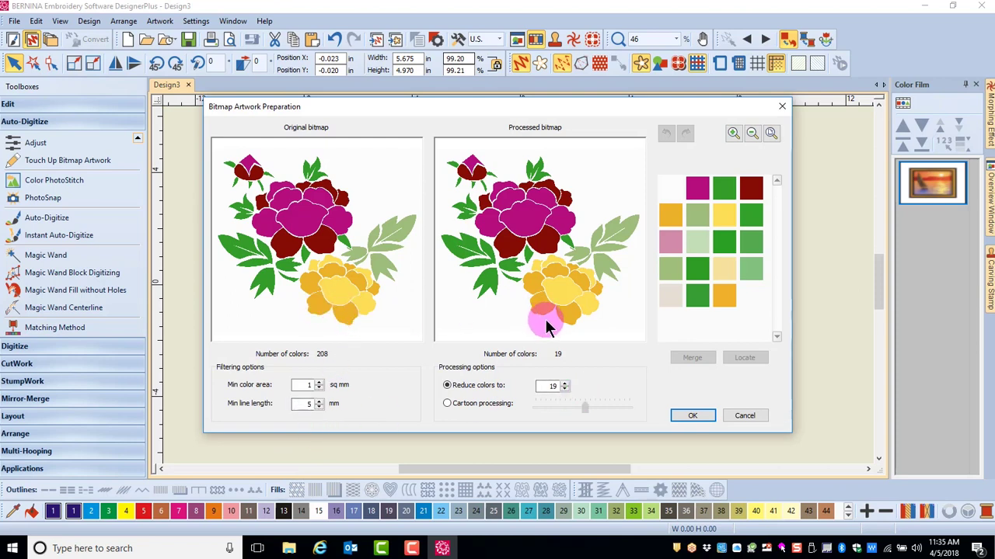
{"action": "double_click", "coordinate": [556, 386]}
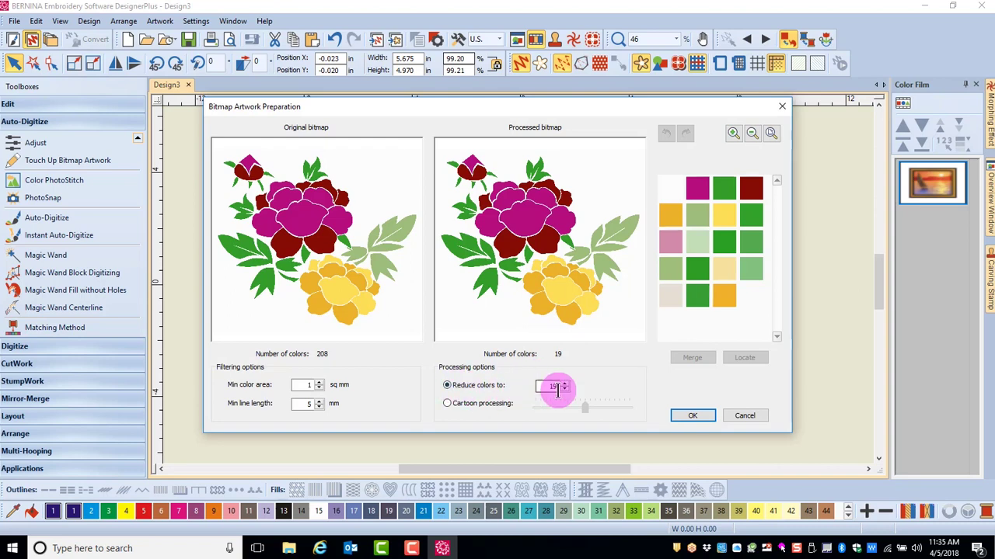
{"action": "left_click", "coordinate": [754, 193]}
{"action": "left_click", "coordinate": [745, 358]}
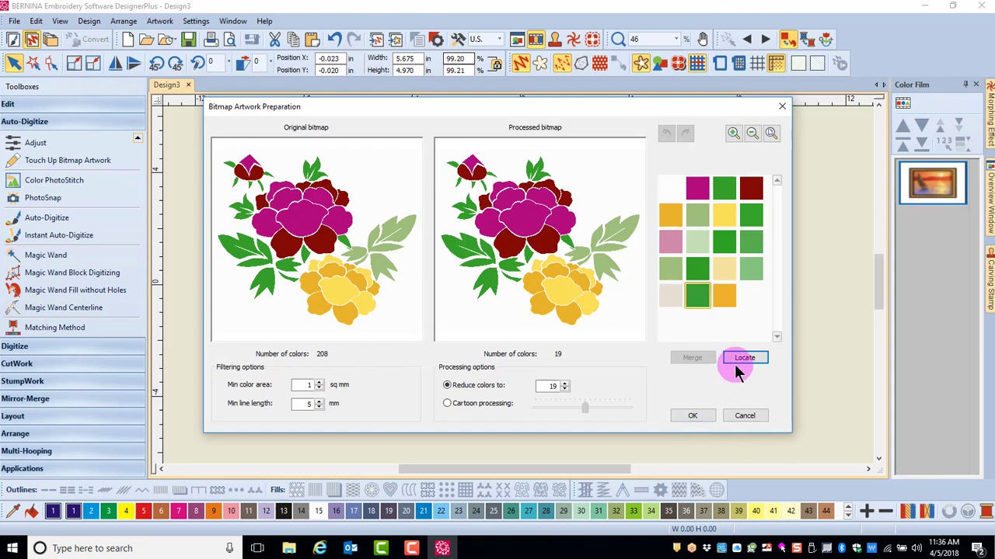
- Merge five similar green shades into one colour, then merge the two orange shades
{"action": "left_click", "coordinate": [696, 270]}
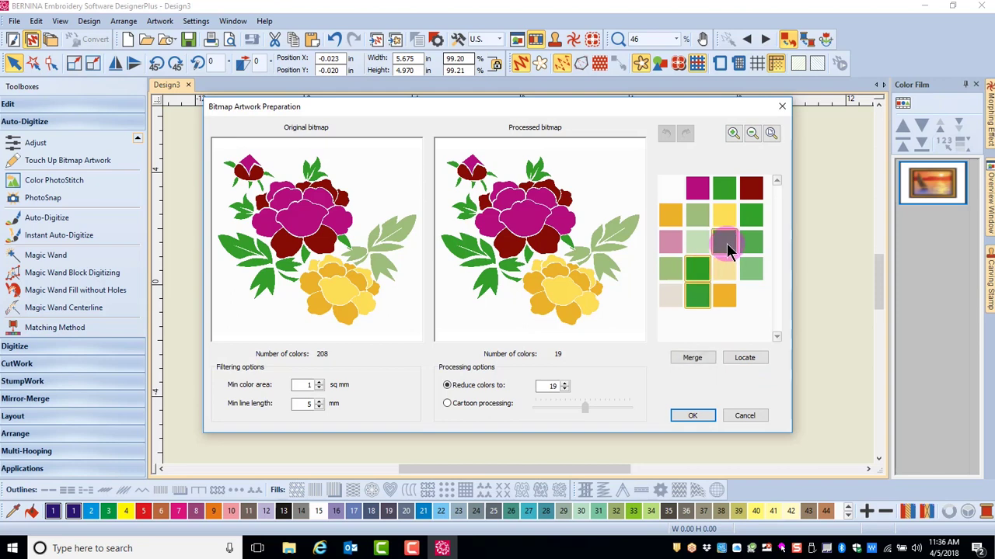
{"action": "left_click", "coordinate": [726, 242], "text": "ctrl"}
{"action": "left_click", "coordinate": [724, 189], "text": "ctrl"}
{"action": "left_click", "coordinate": [753, 216], "text": "ctrl"}
{"action": "left_click", "coordinate": [752, 243], "text": "ctrl"}
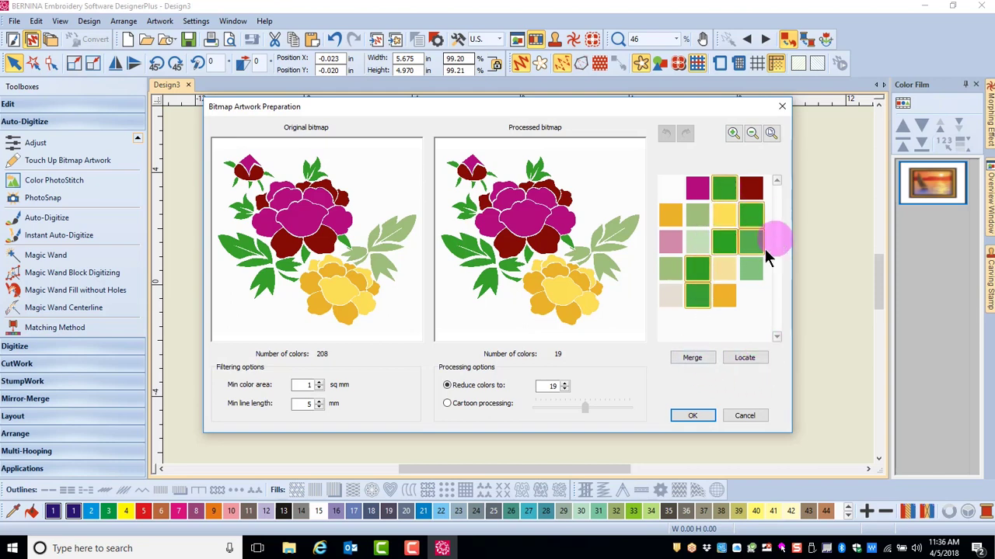
{"action": "left_click", "coordinate": [688, 363]}
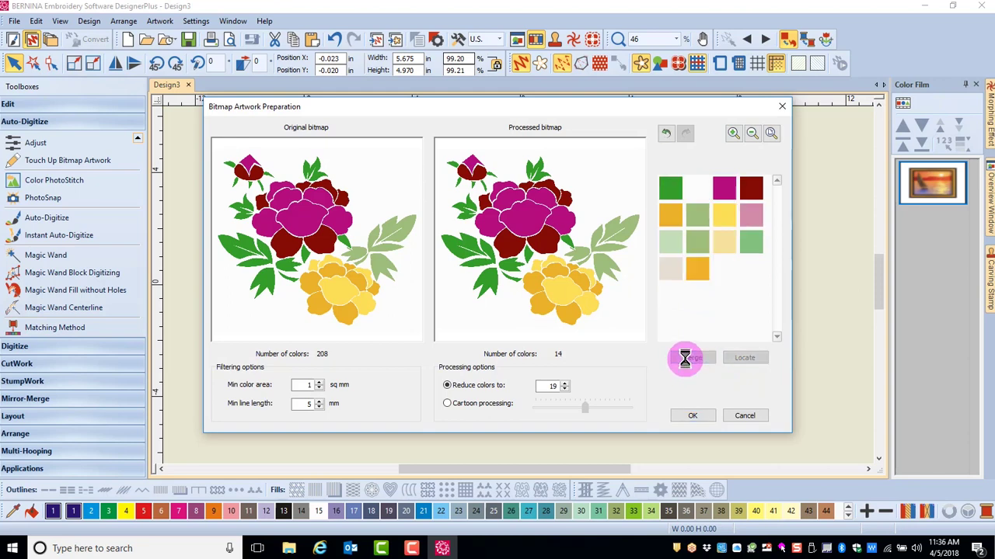
{"action": "left_click", "coordinate": [691, 362]}
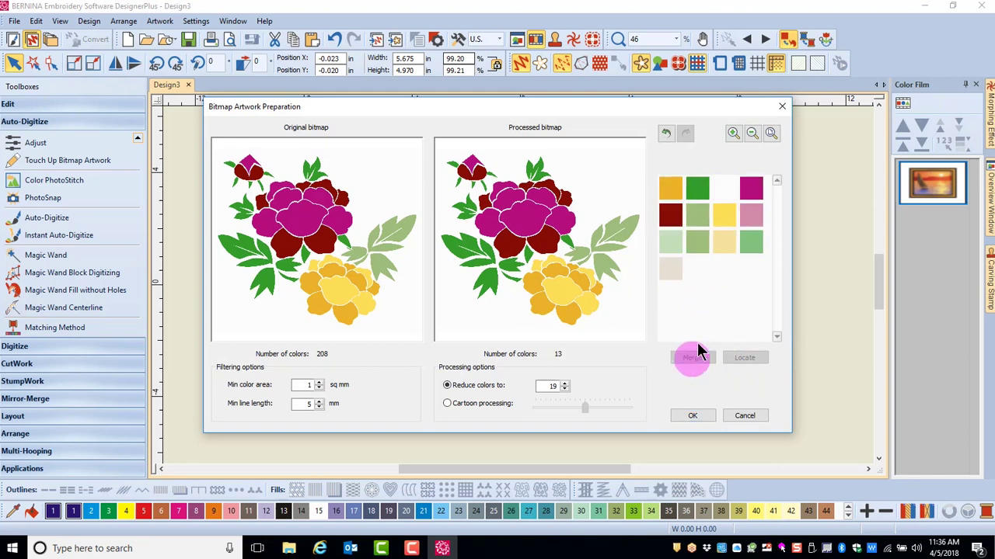
- Merge three more green shades, then combine the two light greens into one
{"action": "left_click", "coordinate": [697, 215]}
{"action": "left_click", "coordinate": [698, 243], "text": "ctrl"}
{"action": "left_click", "coordinate": [751, 242], "text": "ctrl"}
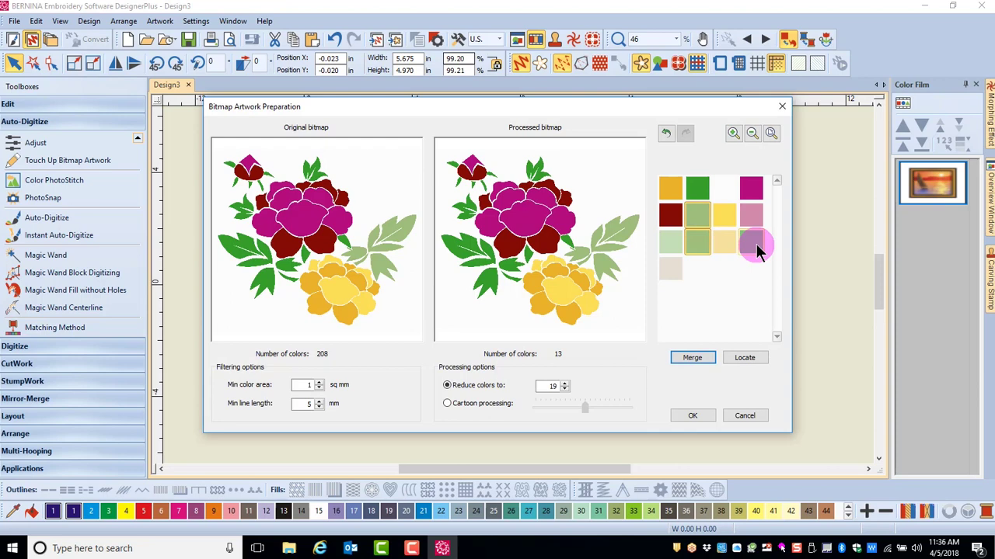
{"action": "left_click", "coordinate": [693, 357]}
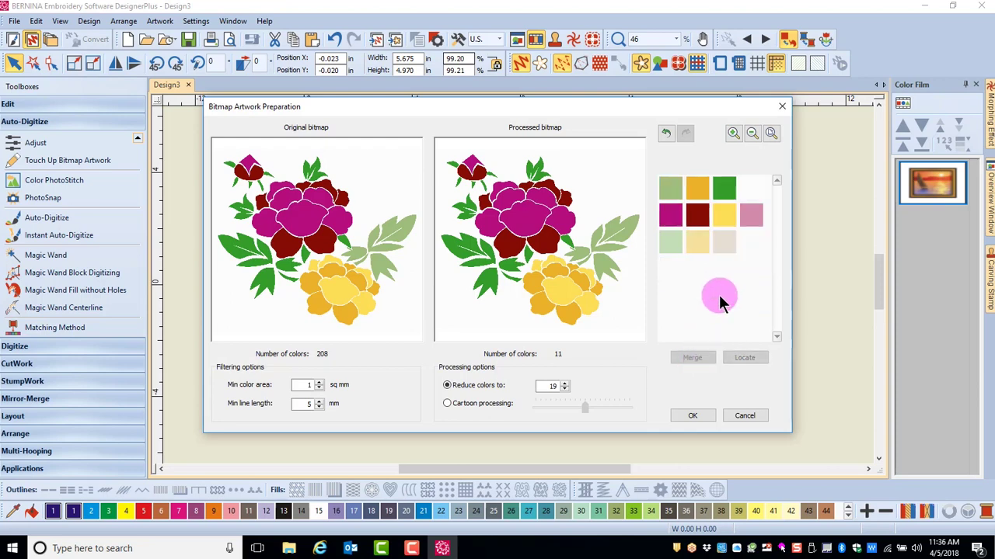
{"action": "left_click", "coordinate": [670, 246]}
{"action": "left_click", "coordinate": [669, 188], "text": "ctrl"}
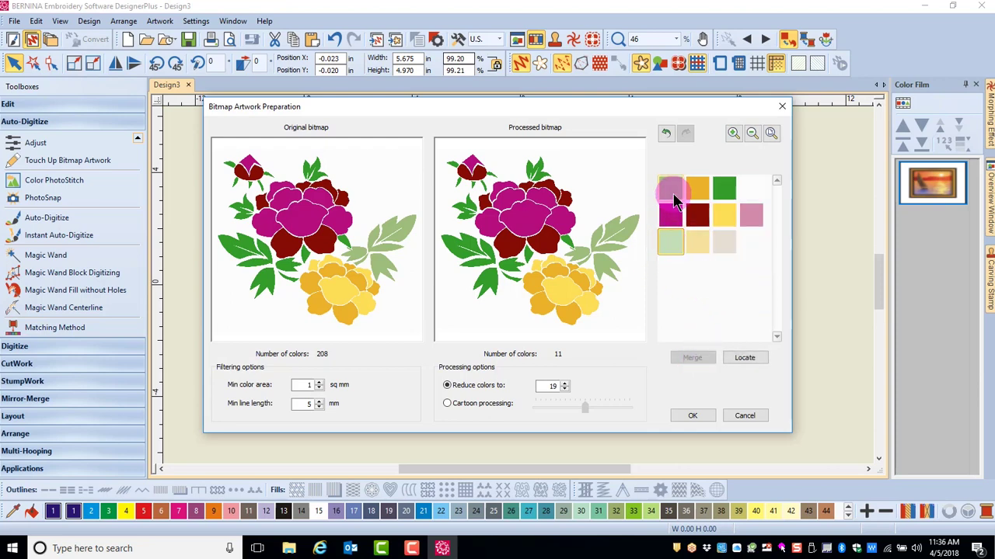
{"action": "left_click", "coordinate": [692, 359]}
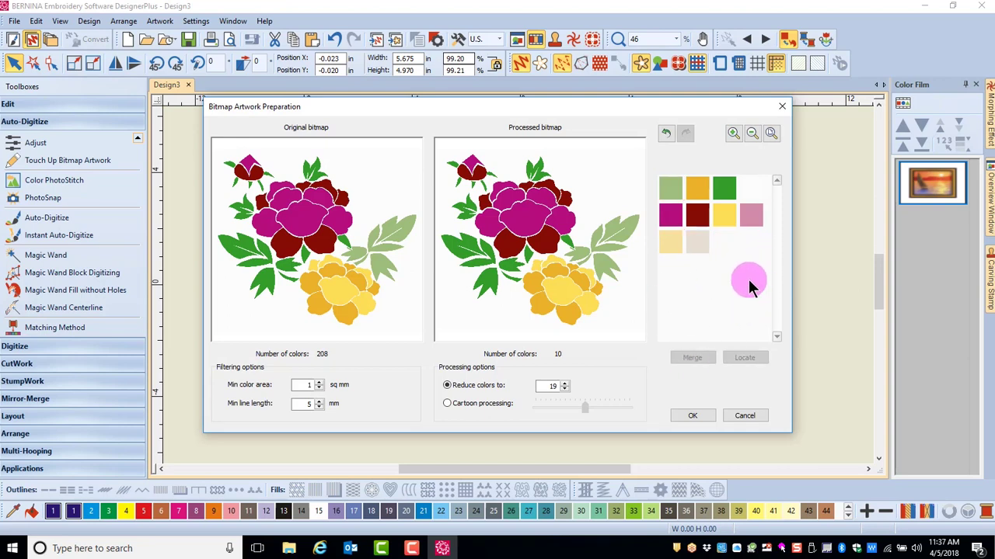
- Locate the pink, merge it with the magenta, and accept the 9-colour preparation
{"action": "left_click", "coordinate": [752, 219]}
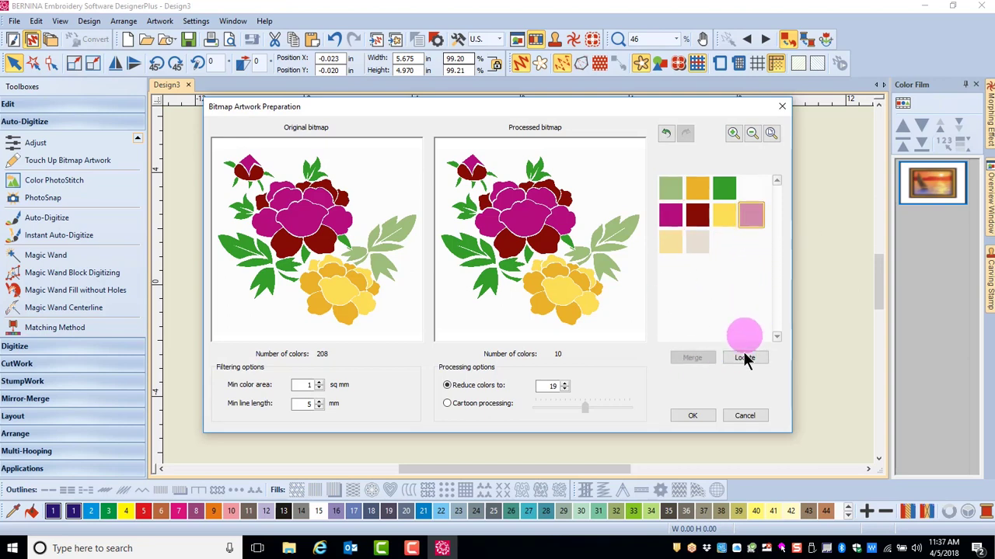
{"action": "left_click", "coordinate": [742, 358]}
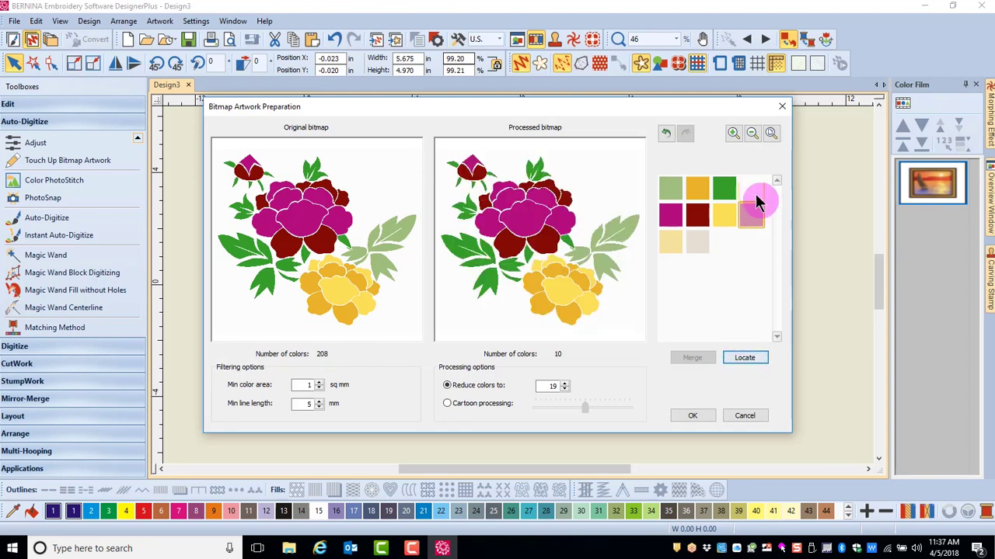
{"action": "left_click", "coordinate": [714, 221]}
{"action": "left_click", "coordinate": [670, 216], "text": "ctrl"}
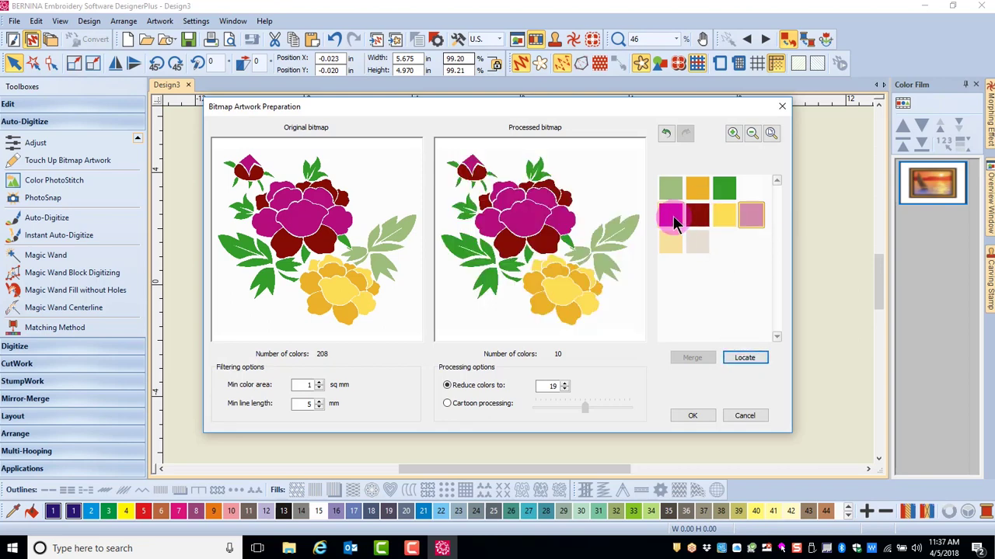
{"action": "left_click", "coordinate": [709, 360]}
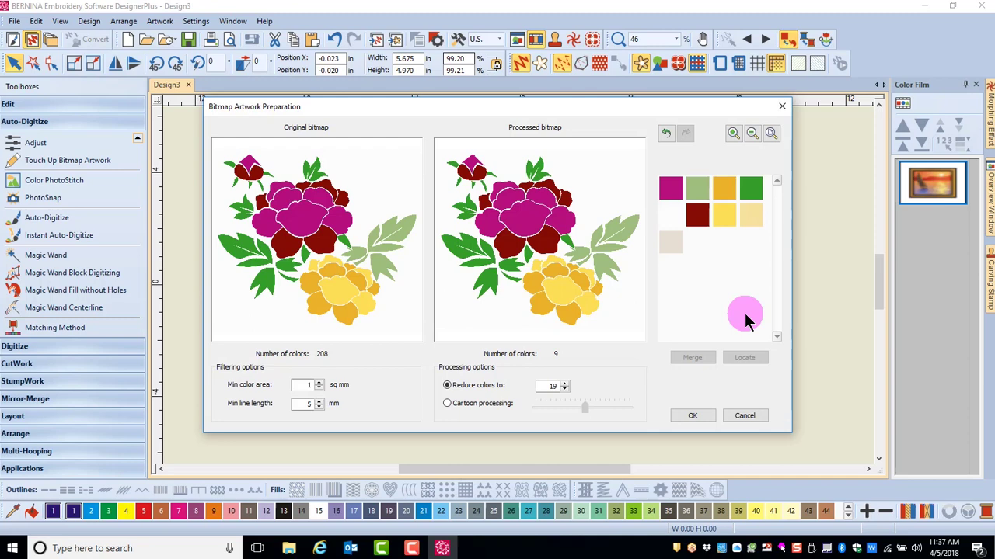
{"action": "left_click", "coordinate": [679, 417]}
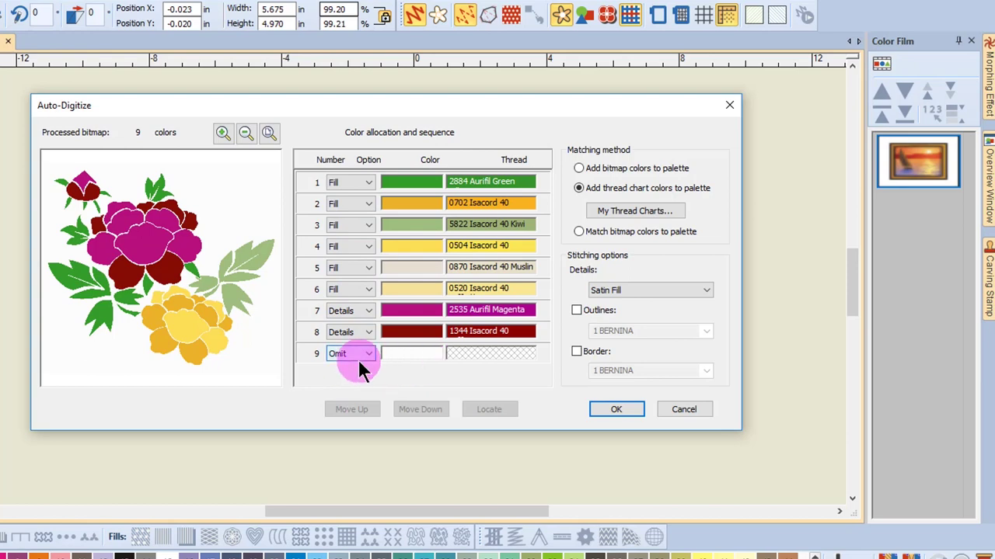
- Change the dark red and magenta colours from Details to Fill stitching
{"action": "left_click", "coordinate": [366, 331]}
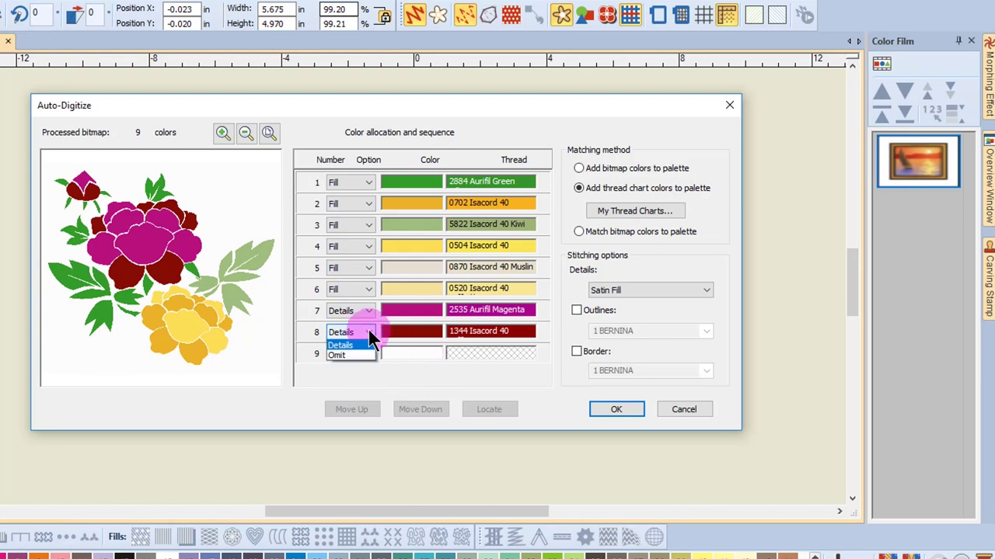
{"action": "left_click", "coordinate": [359, 346]}
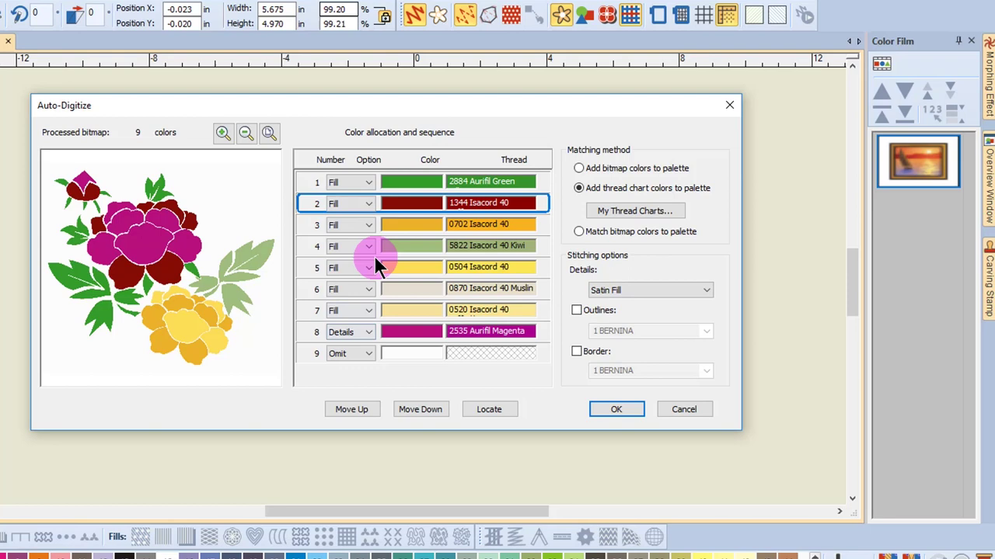
{"action": "left_click", "coordinate": [368, 332]}
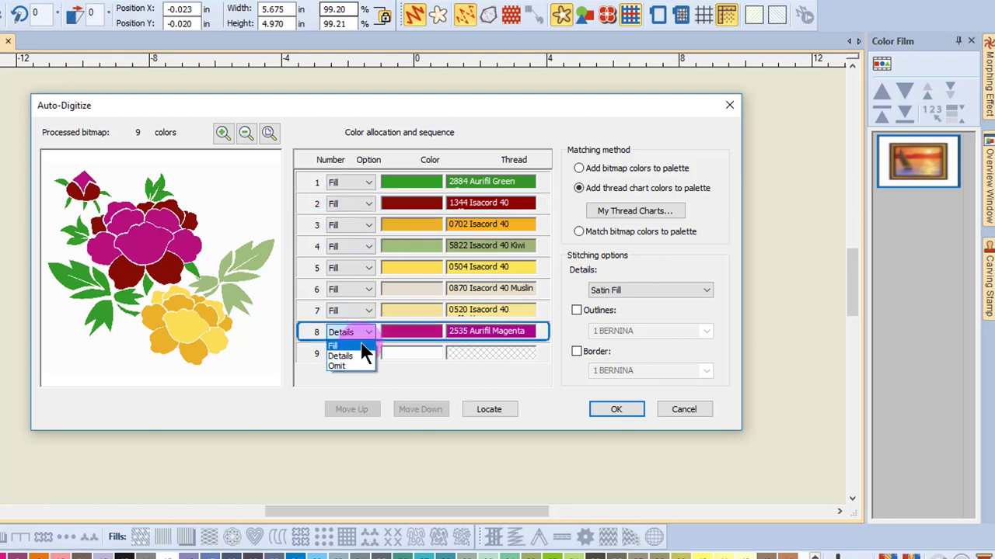
{"action": "left_click", "coordinate": [360, 348]}
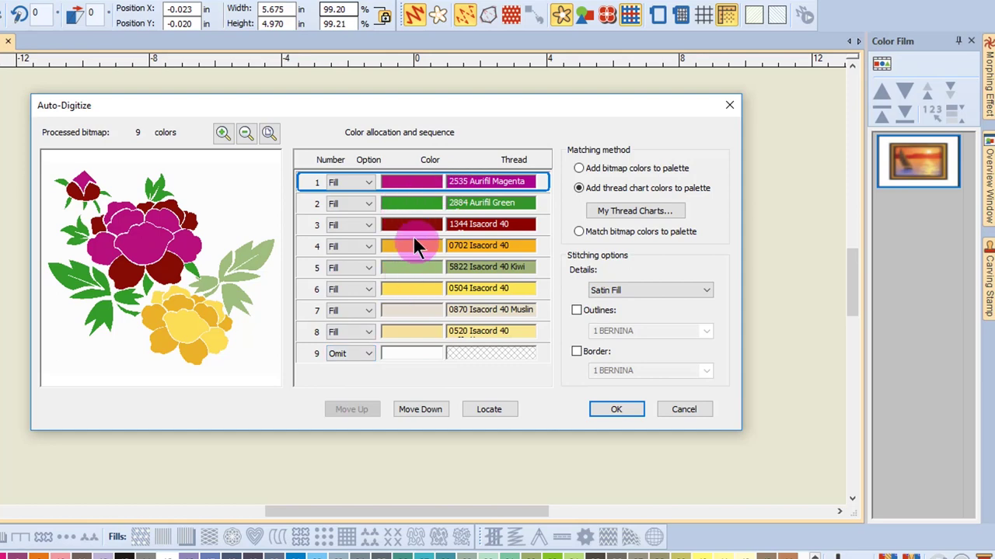
- Move the dark red 1344 colour up to second in the sequence and locate it
{"action": "left_click", "coordinate": [386, 226]}
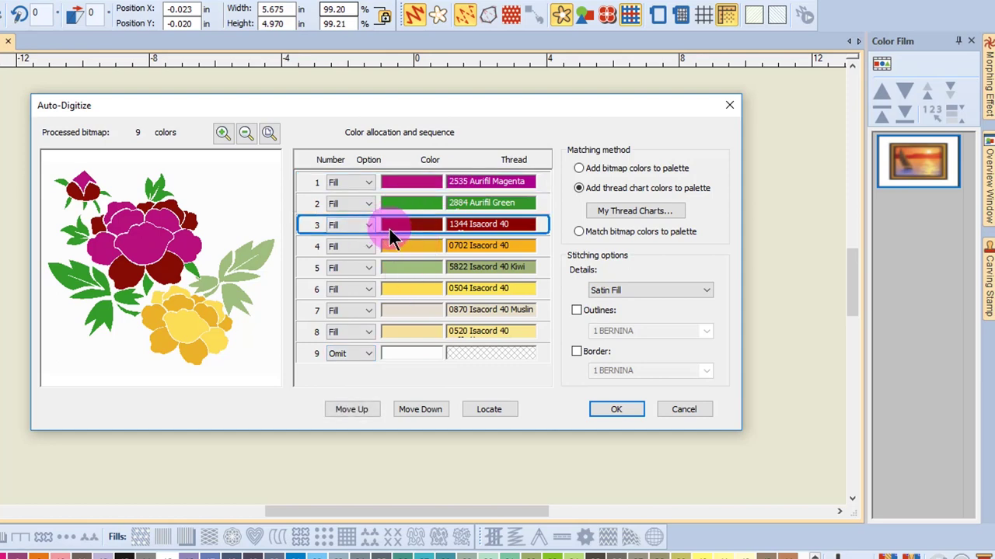
{"action": "left_click", "coordinate": [365, 409]}
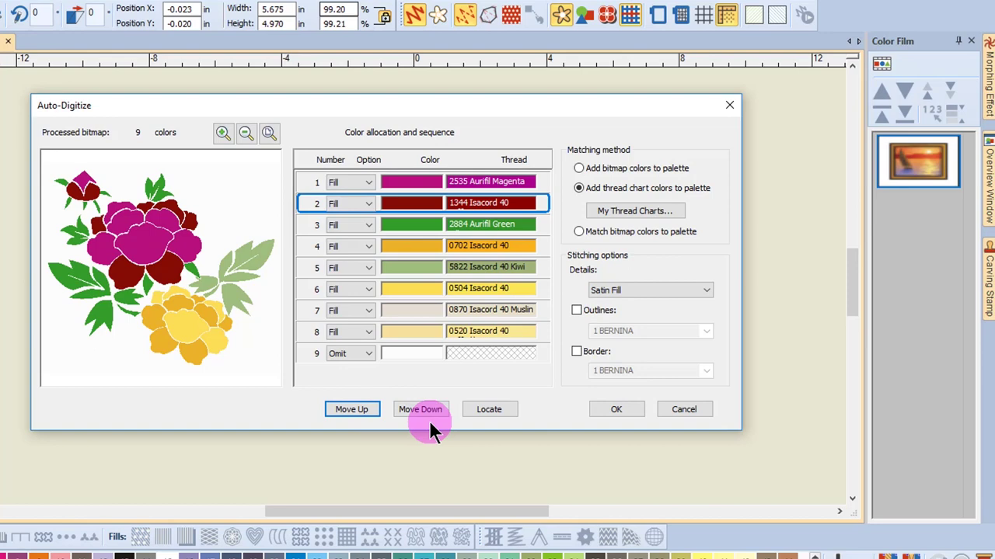
{"action": "left_click", "coordinate": [484, 412]}
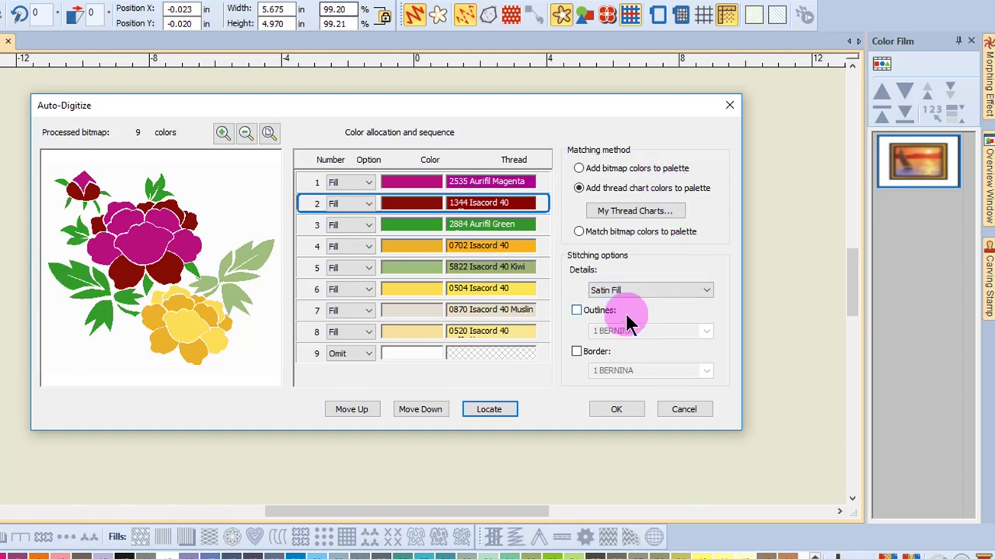
- Turn on outlines using 13 BERNINA thread
{"action": "left_click", "coordinate": [576, 310]}
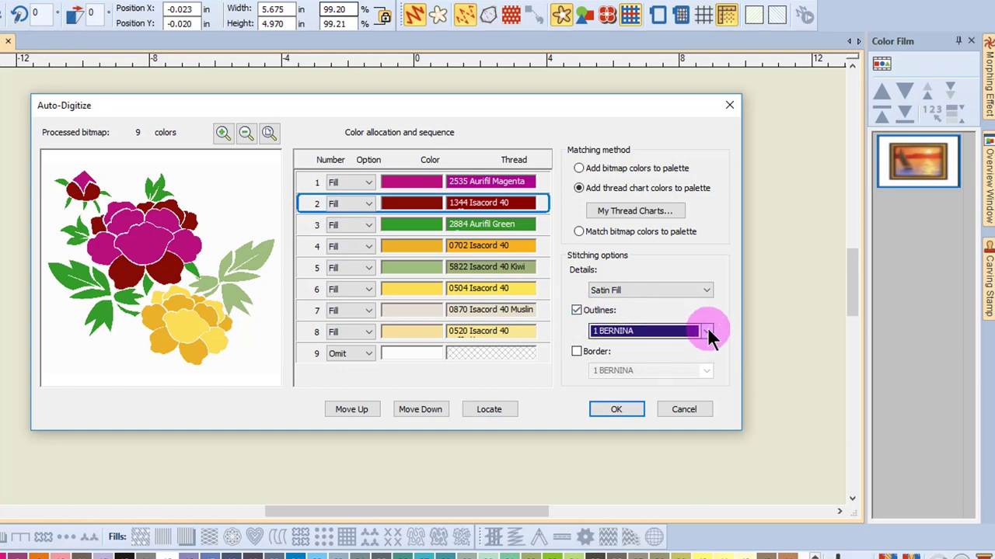
{"action": "left_click", "coordinate": [709, 333]}
{"action": "scroll", "coordinate": [694, 384], "scroll_direction": "down", "scroll_amount": 4}
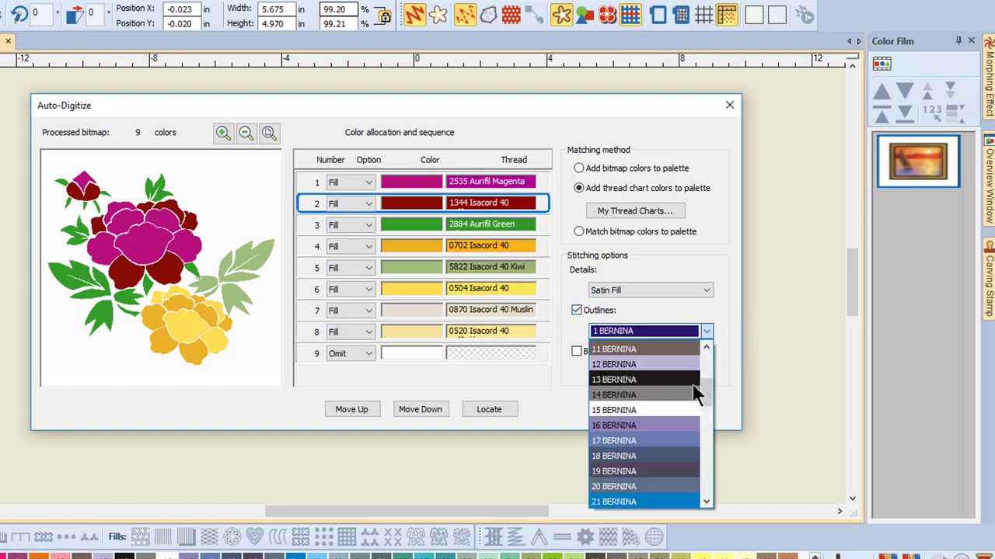
{"action": "left_click", "coordinate": [649, 379]}
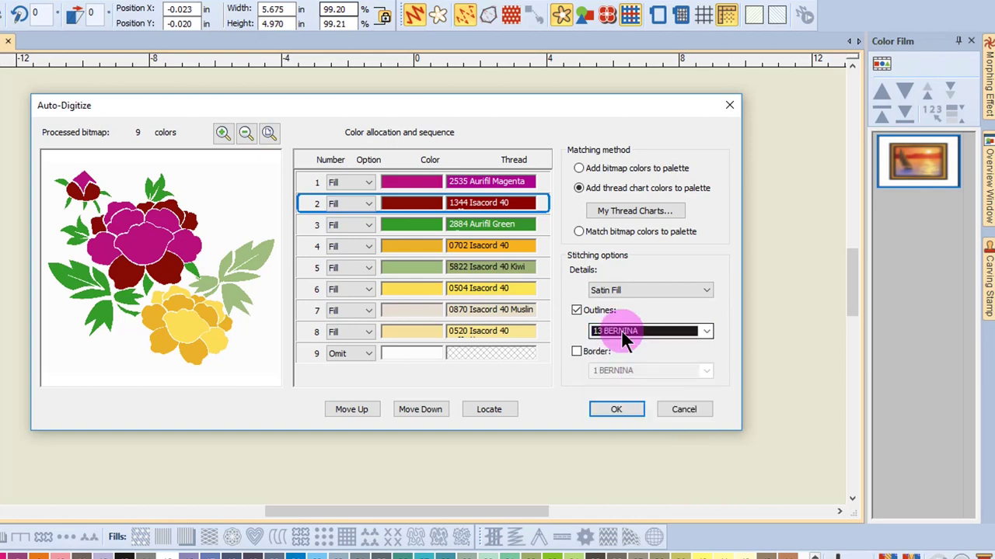
- Add a border in 34 BERNINA thread and run the auto-digitizing
{"action": "left_click", "coordinate": [576, 353]}
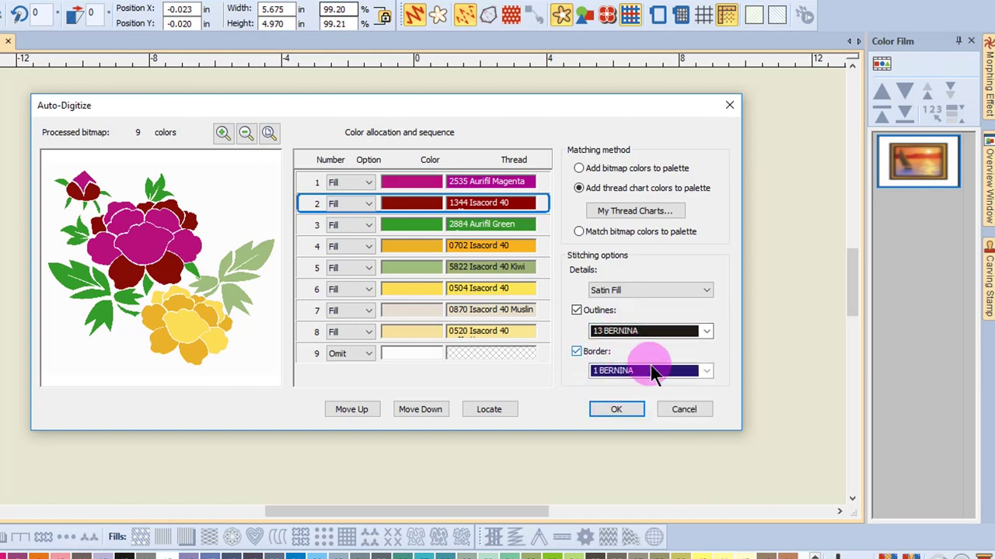
{"action": "left_click", "coordinate": [706, 371]}
{"action": "scroll", "coordinate": [681, 427], "scroll_direction": "down", "scroll_amount": 15}
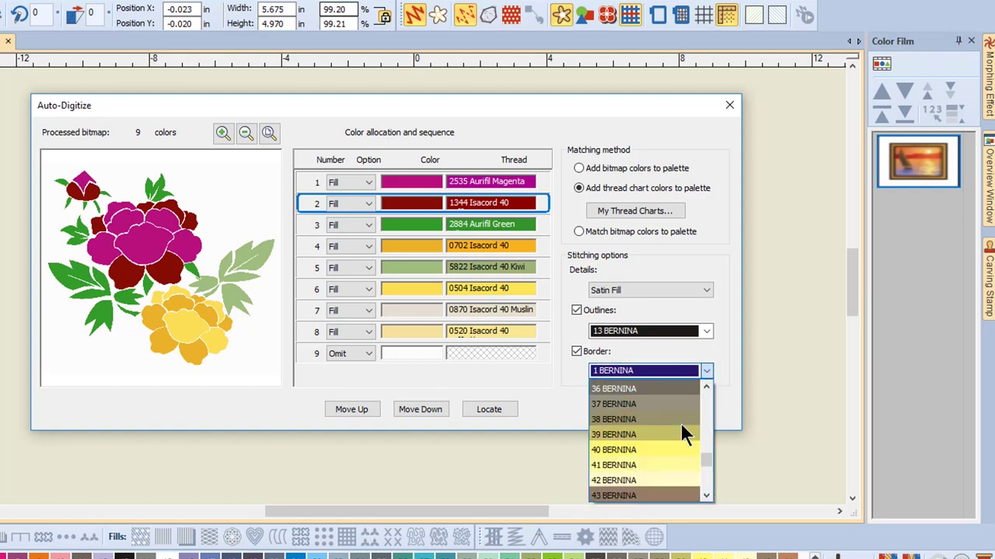
{"action": "scroll", "coordinate": [672, 440], "scroll_direction": "up", "scroll_amount": 6}
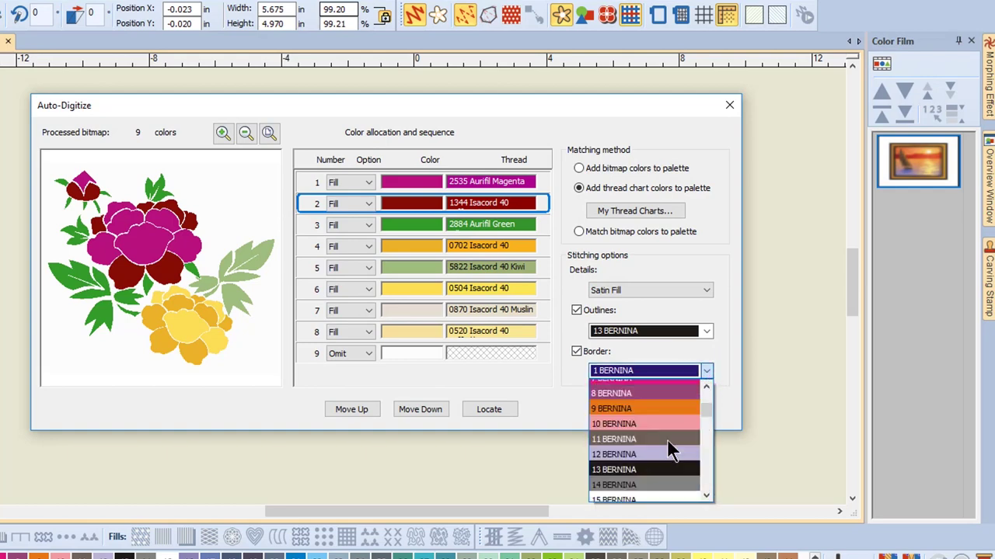
{"action": "left_click", "coordinate": [667, 439]}
{"action": "left_click", "coordinate": [610, 408]}
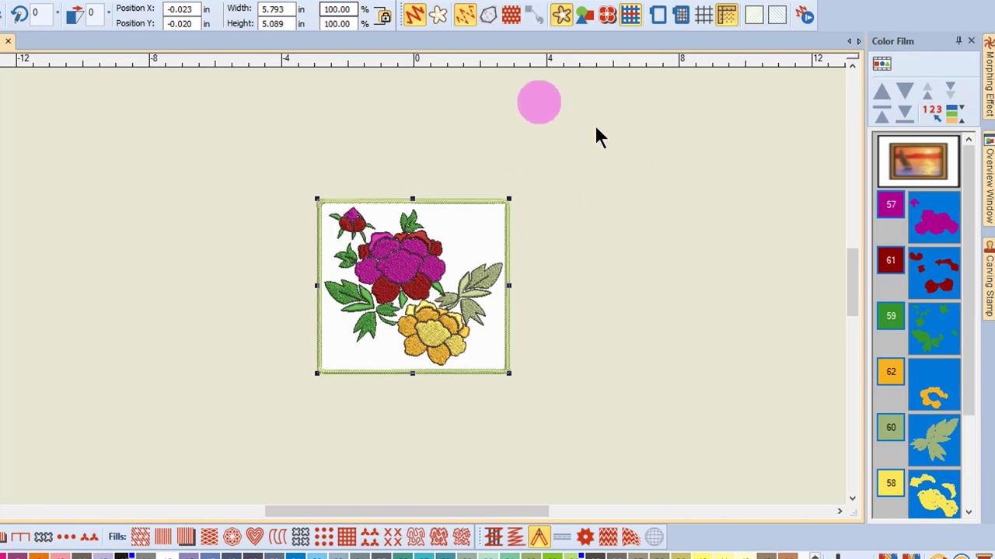
- Turn off Show Bitmap so the white-backed flower image disappears behind the stitches
{"action": "left_click", "coordinate": [563, 14]}
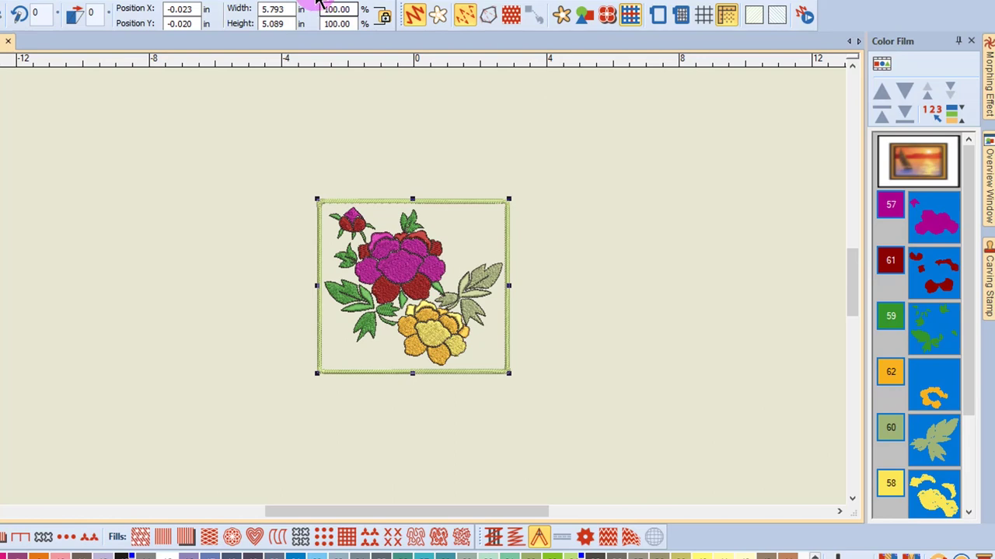
- Set pull compensation to 0.40 mm on the Others tab of Effects (Ctrl+E)
{"action": "key", "text": "ctrl+e"}
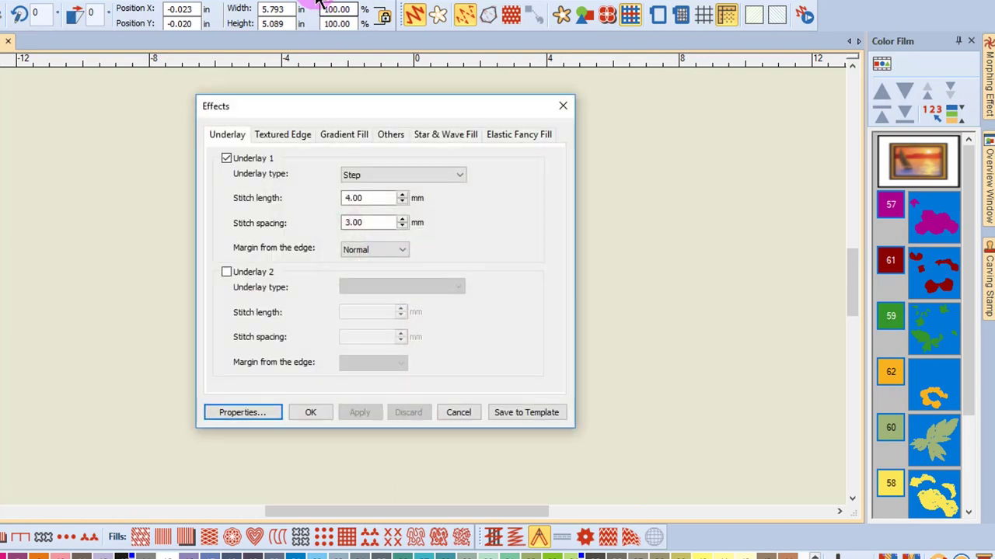
{"action": "left_click", "coordinate": [395, 138]}
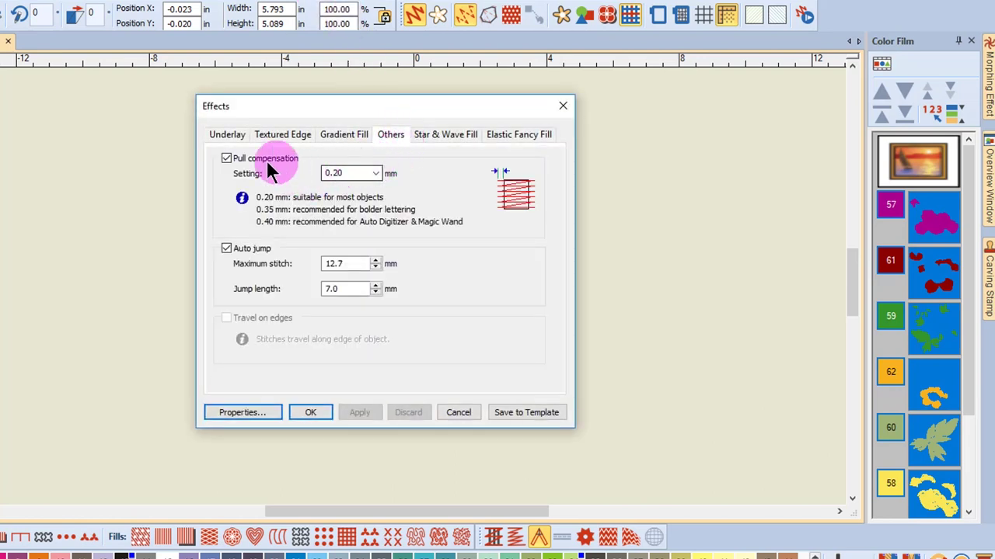
{"action": "left_click", "coordinate": [375, 174]}
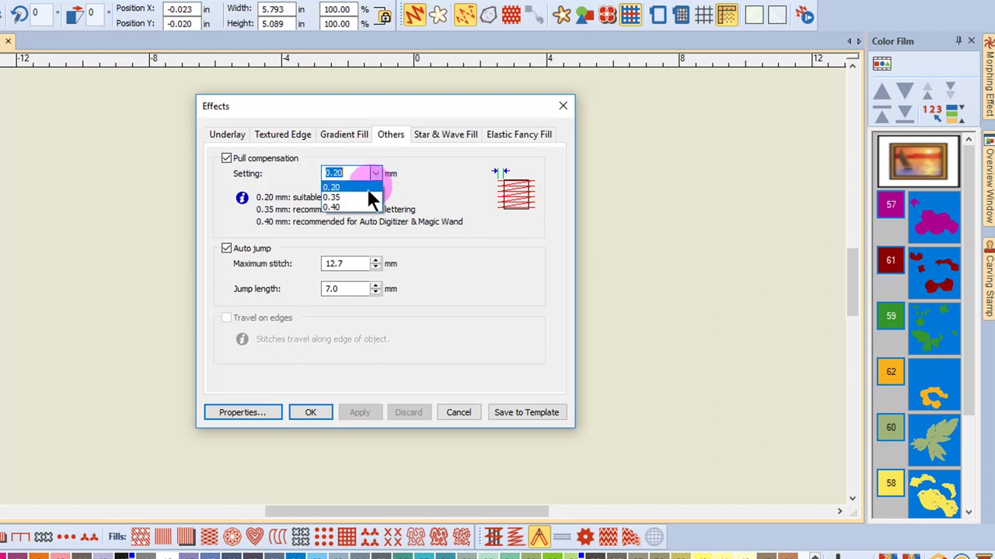
{"action": "left_click", "coordinate": [358, 208]}
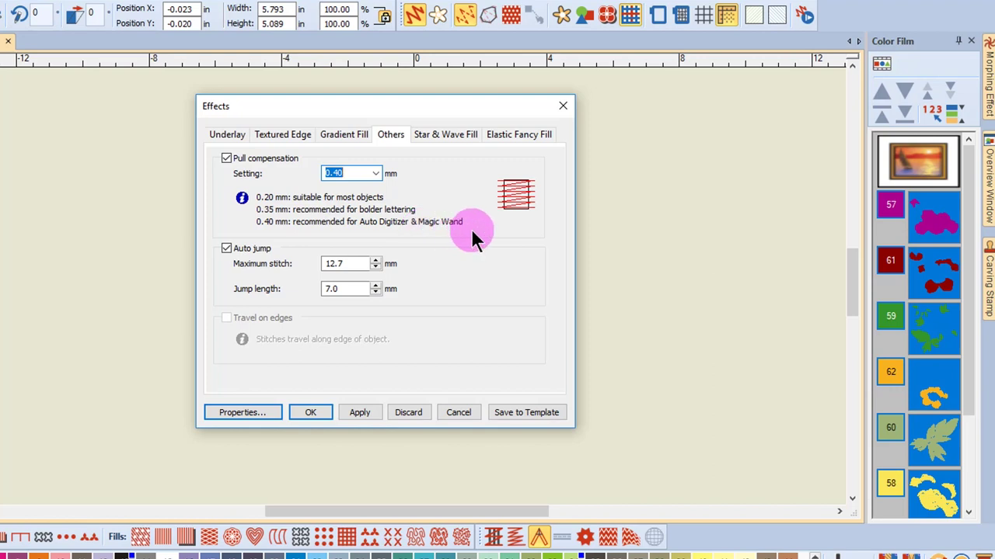
{"action": "left_click", "coordinate": [302, 412]}
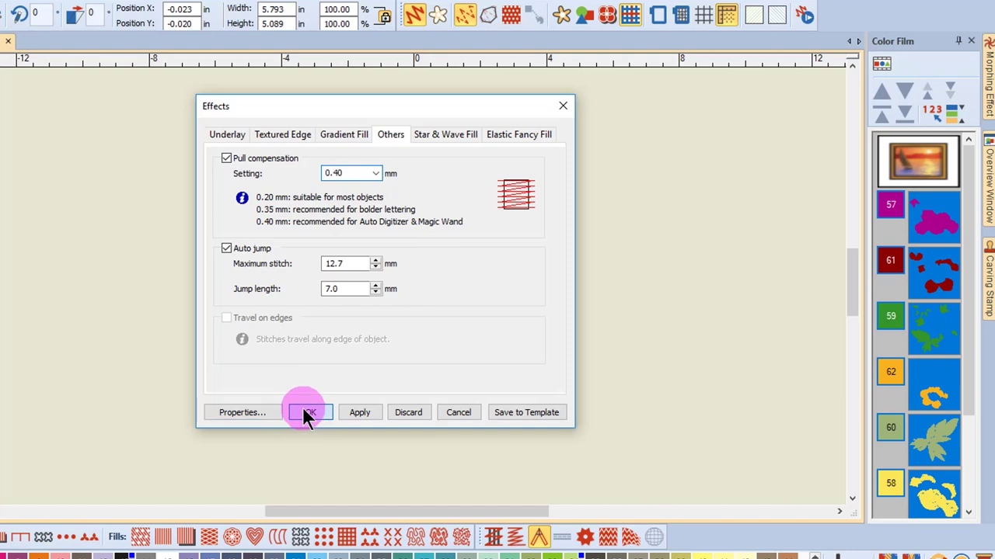